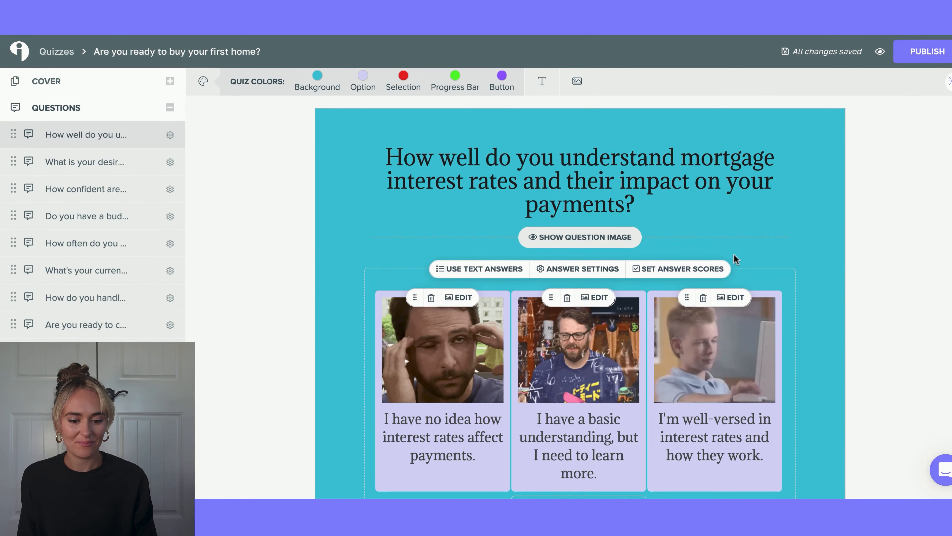
# - Turn on lead generation for the quiz
pyautogui.click(692, 279)
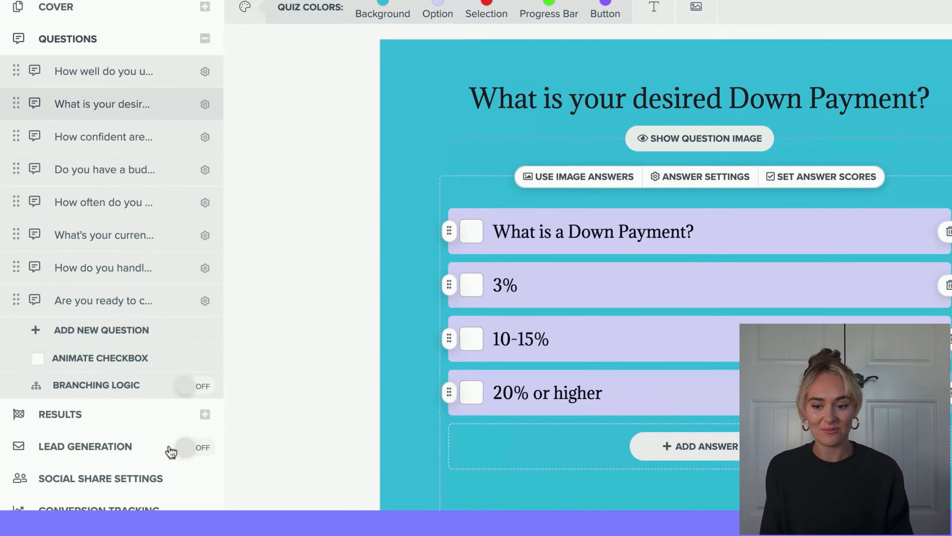
pyautogui.click(287, 463)
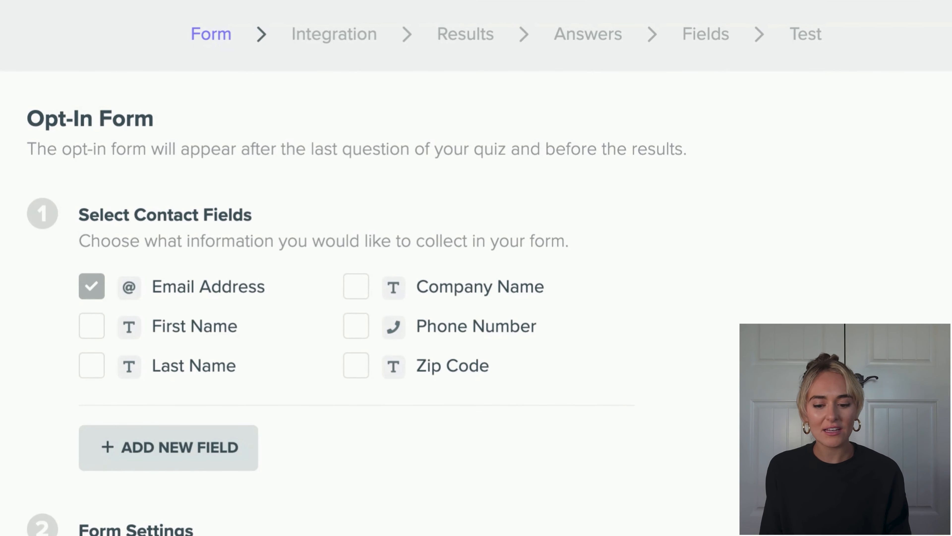
# - Add First Name as a contact field on the opt-in form and continue to the integration step
pyautogui.click(90, 330)
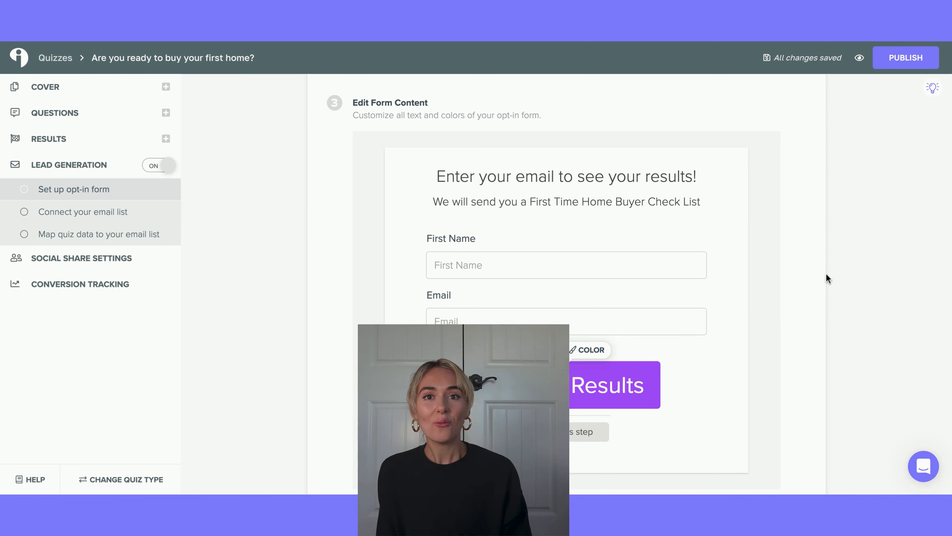
pyautogui.scroll(-4, 818, 292)
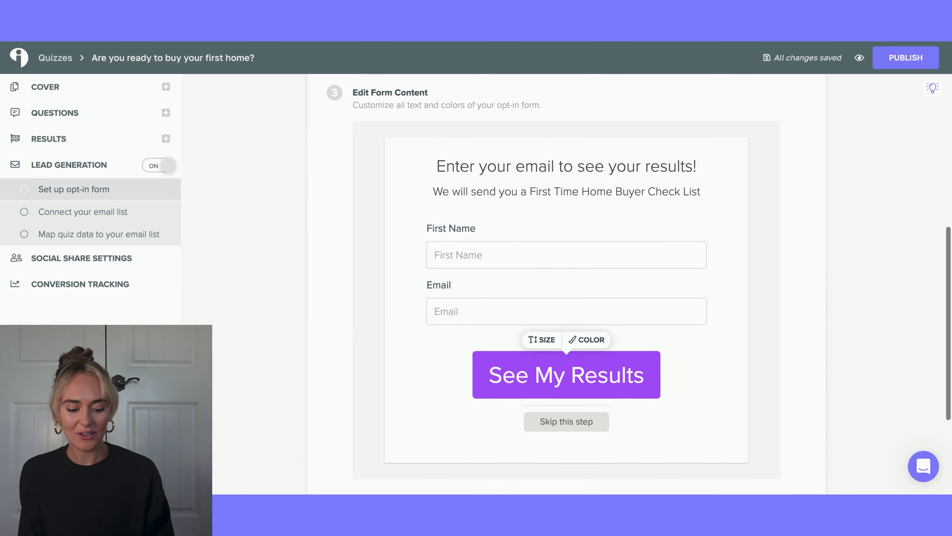
pyautogui.click(784, 400)
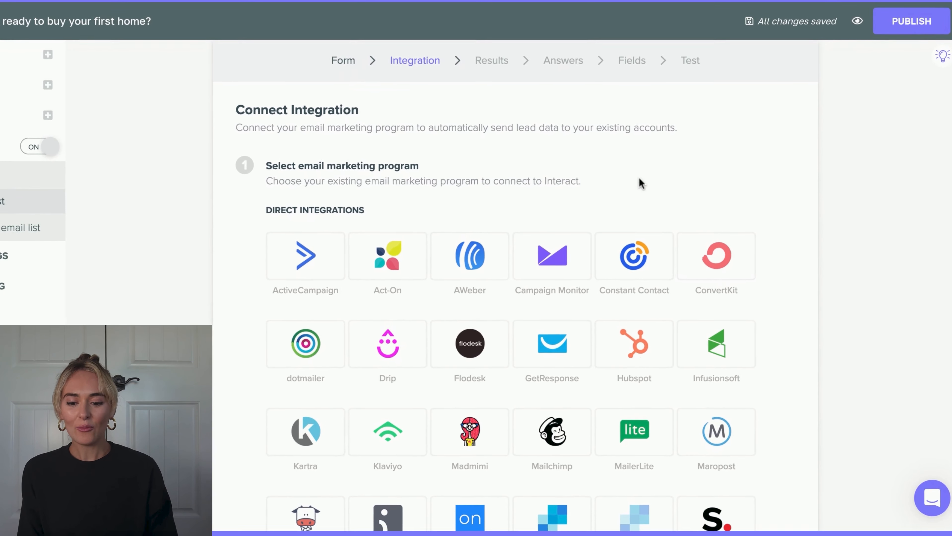
# - Add Flodesk actions for the Just Browsing result: segment Just Browsing and update custom field Quiz Score Value, then save
pyautogui.scroll(-3, 598, 157)
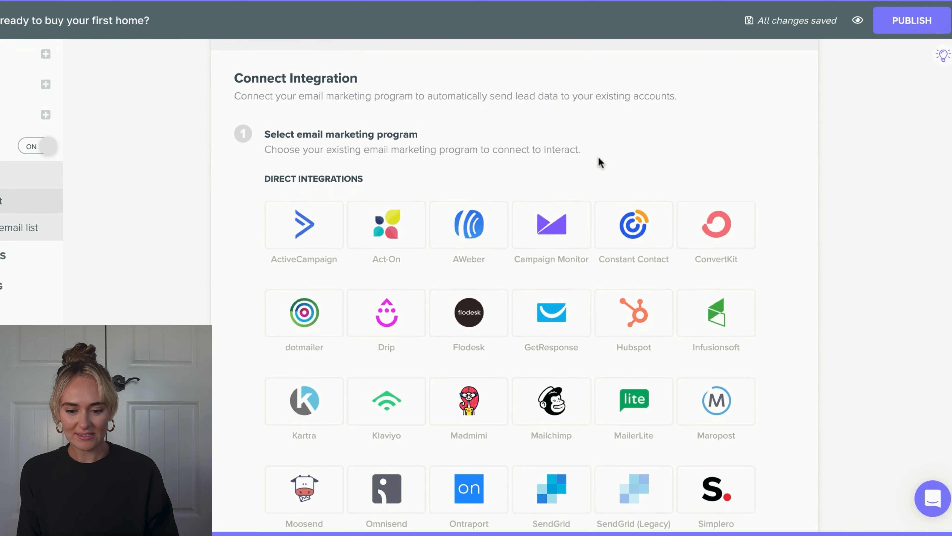
pyautogui.scroll(3, 584, 159)
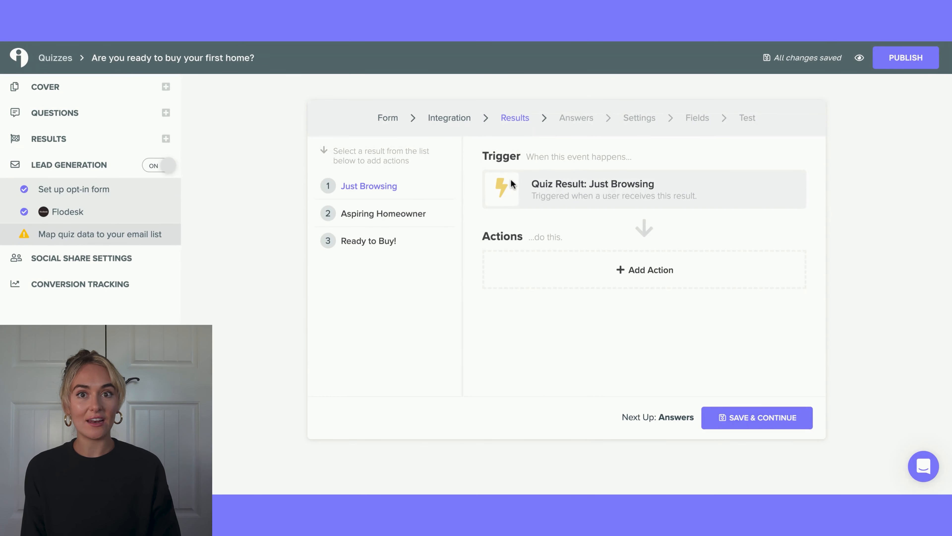
pyautogui.click(620, 287)
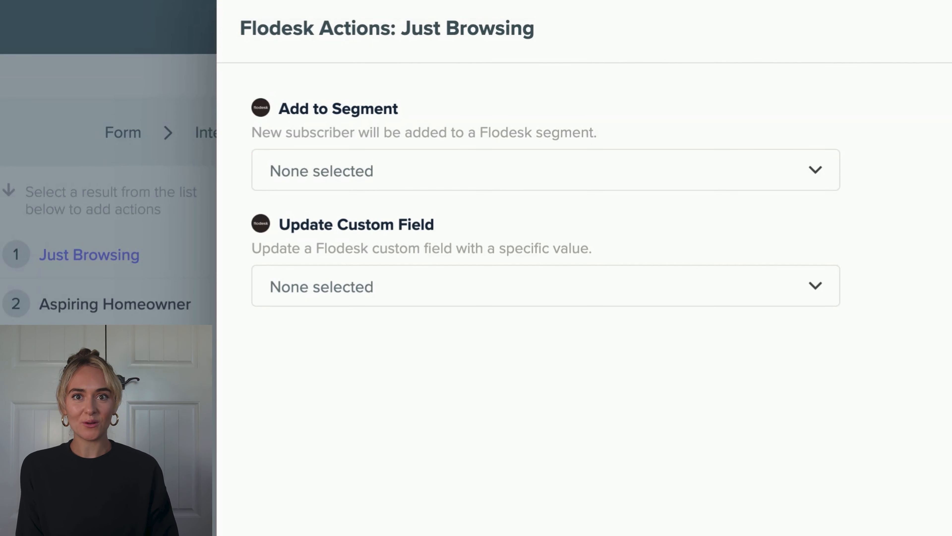
pyautogui.click(377, 182)
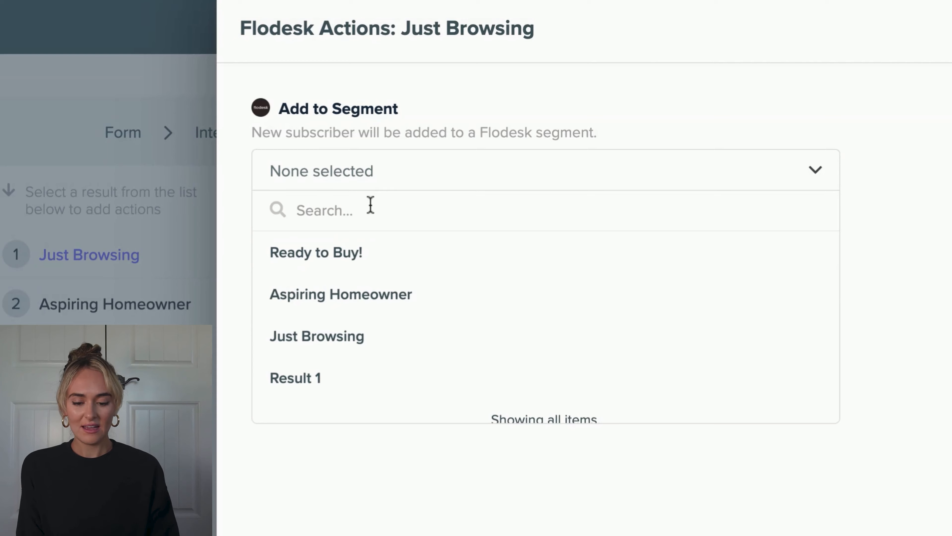
pyautogui.click(356, 332)
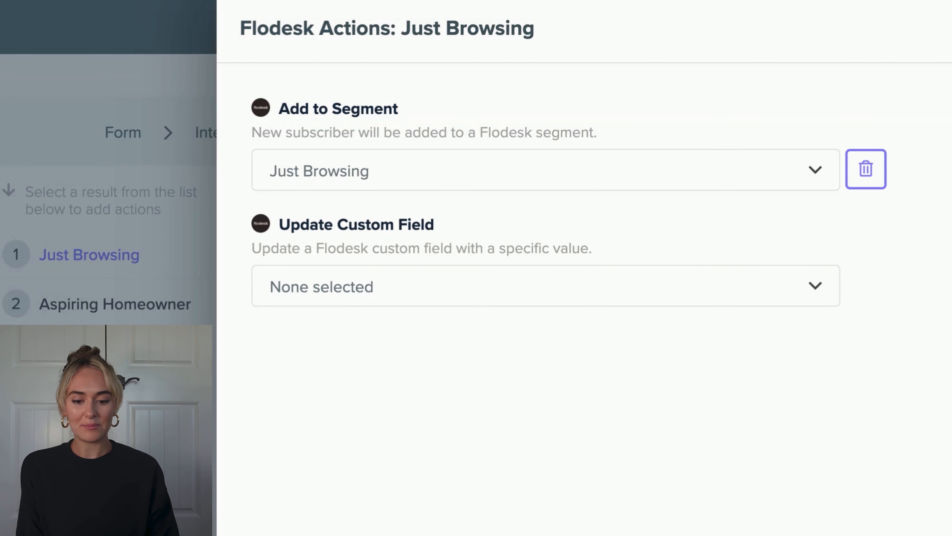
pyautogui.click(450, 286)
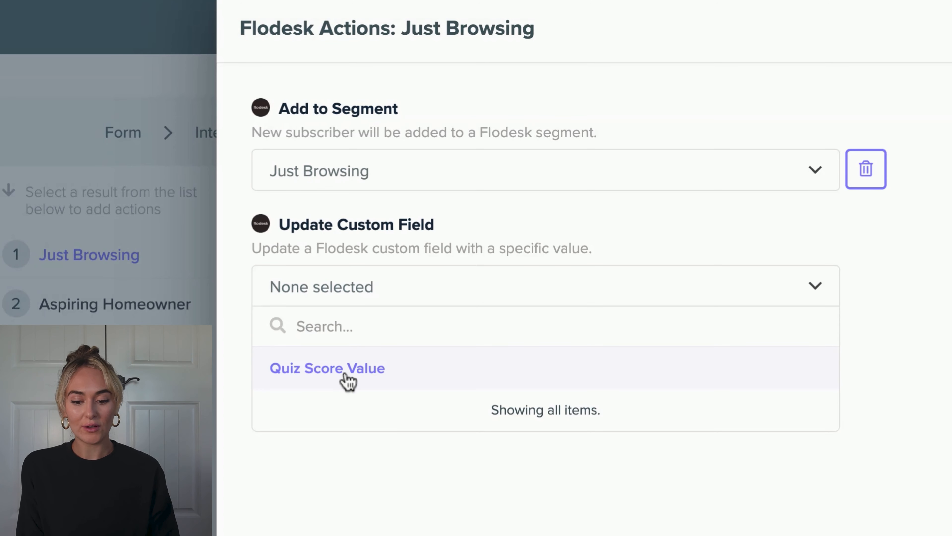
pyautogui.click(348, 381)
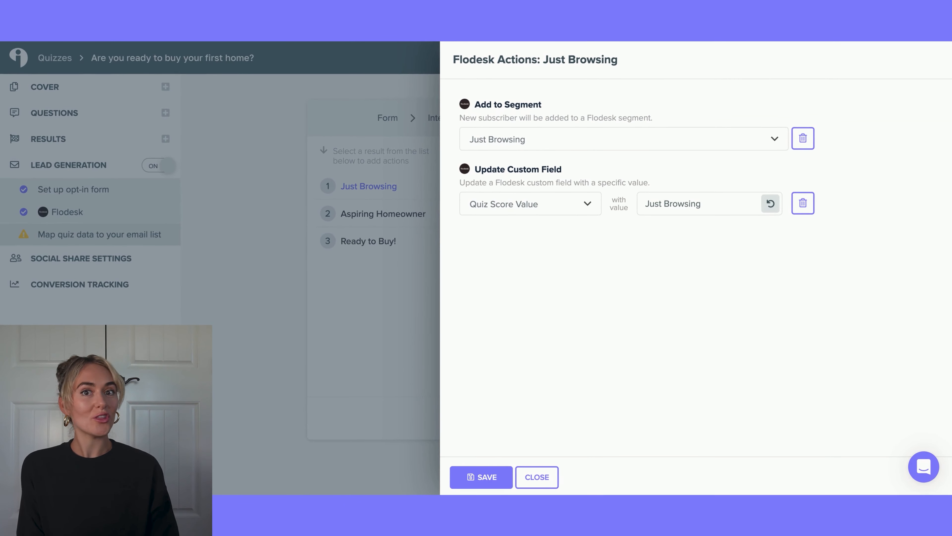
pyautogui.click(491, 475)
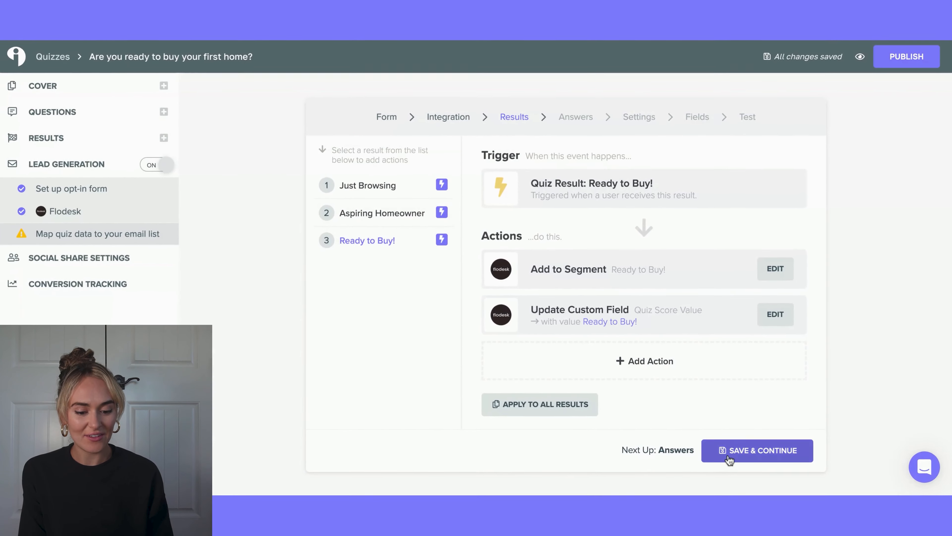
# - Save the result and answer mappings, then require subscribers to confirm subscription via email in the Flodesk settings
pyautogui.click(750, 508)
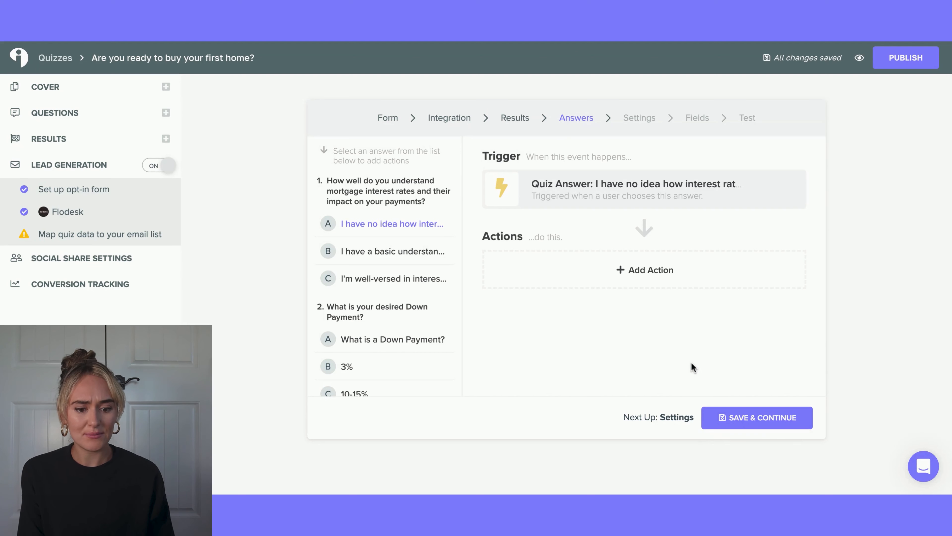
pyautogui.click(728, 432)
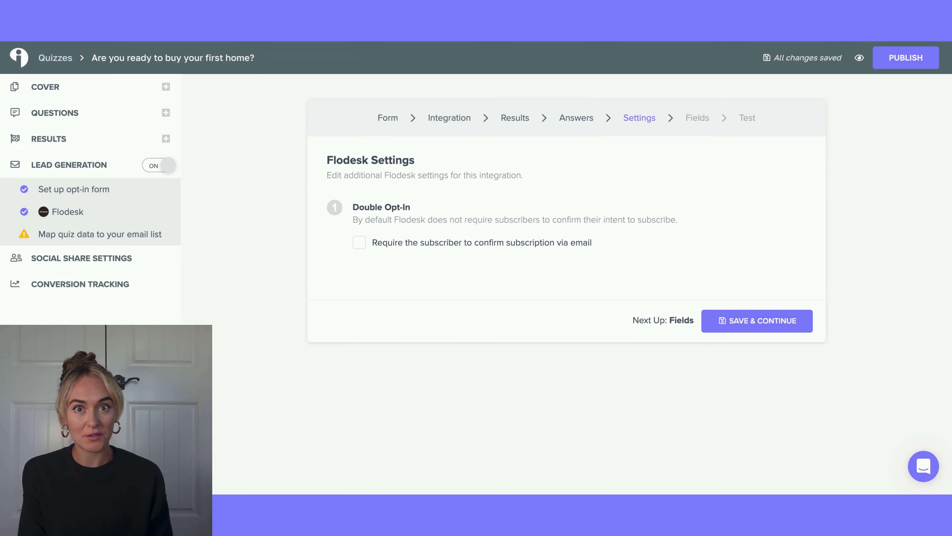
pyautogui.click(358, 248)
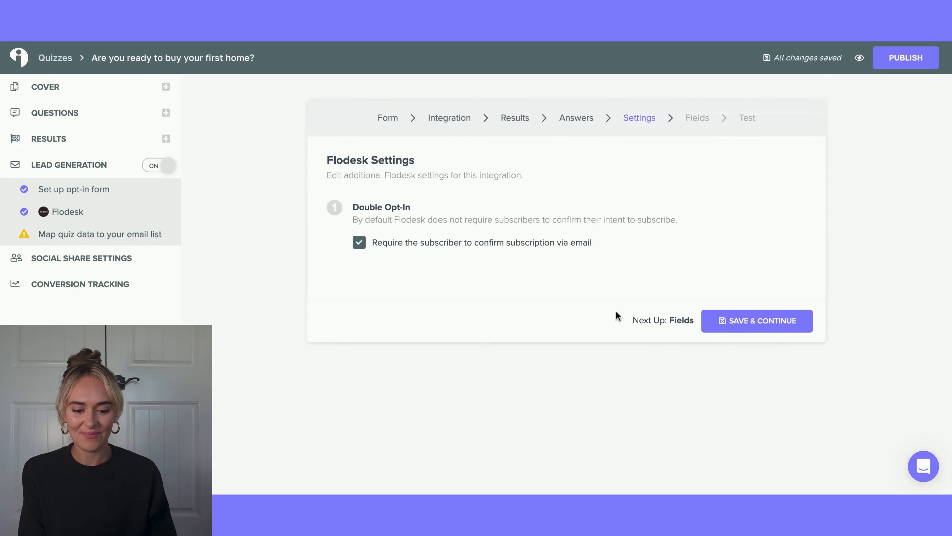
pyautogui.click(783, 326)
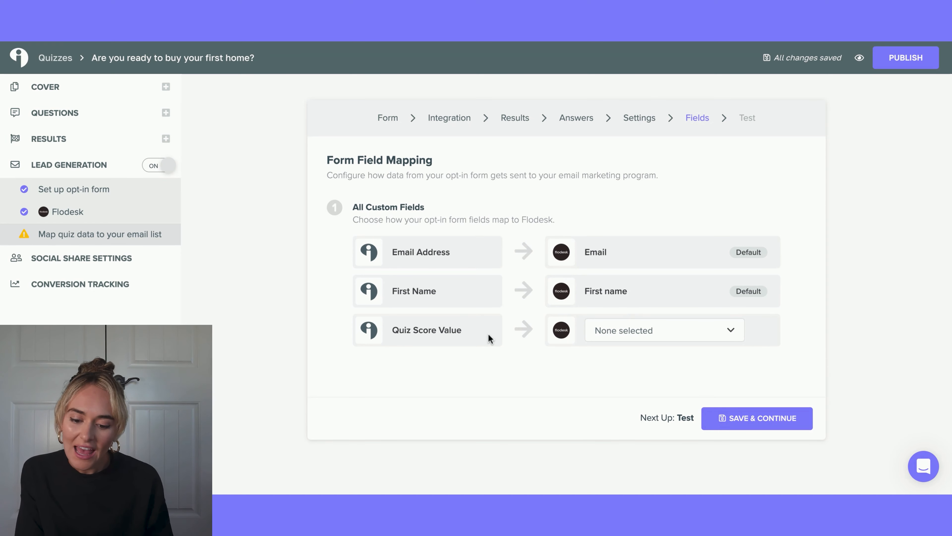
# - Map the Quiz Score Value form field to the Flodesk Quiz Score Value field and continue
pyautogui.click(638, 328)
pyautogui.click(634, 375)
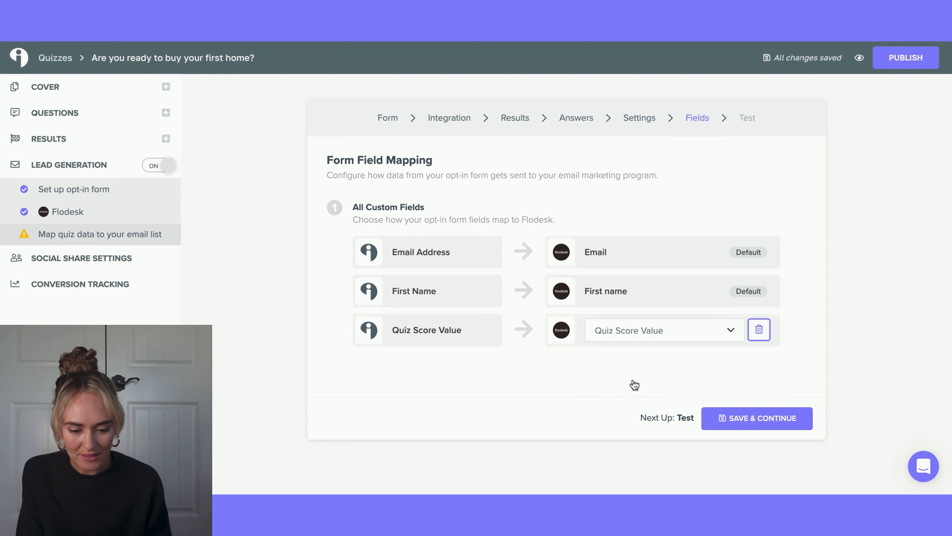
pyautogui.click(717, 417)
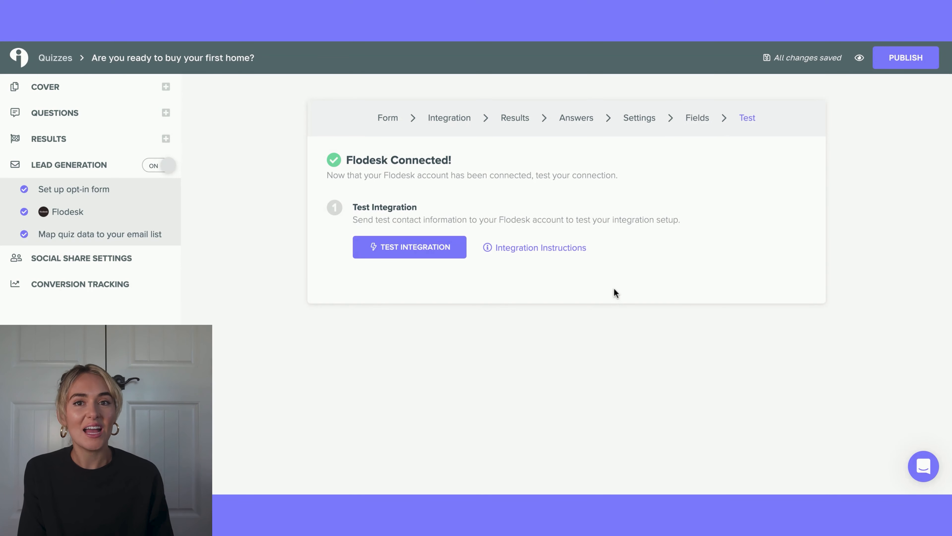
# - Run the integration test and send a test lead to the Flodesk list
pyautogui.click(431, 256)
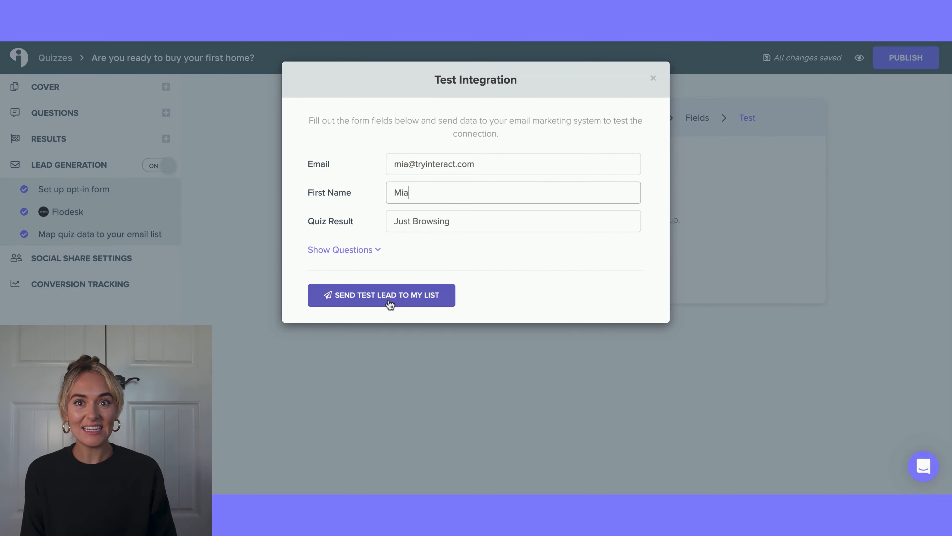
pyautogui.click(390, 304)
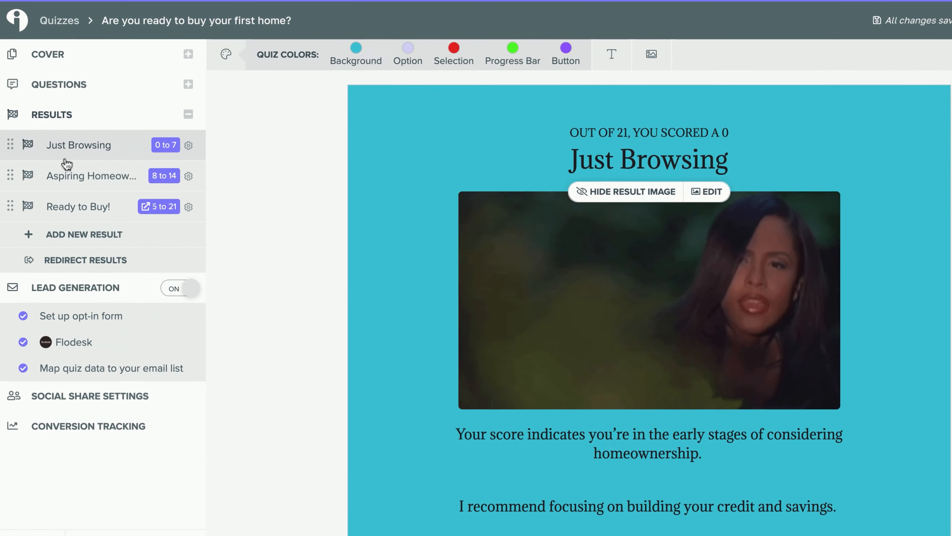
# - Review the Aspiring Homeowner and Ready to Buy! results and save the redirect settings for Ready to Buy!
pyautogui.click(60, 179)
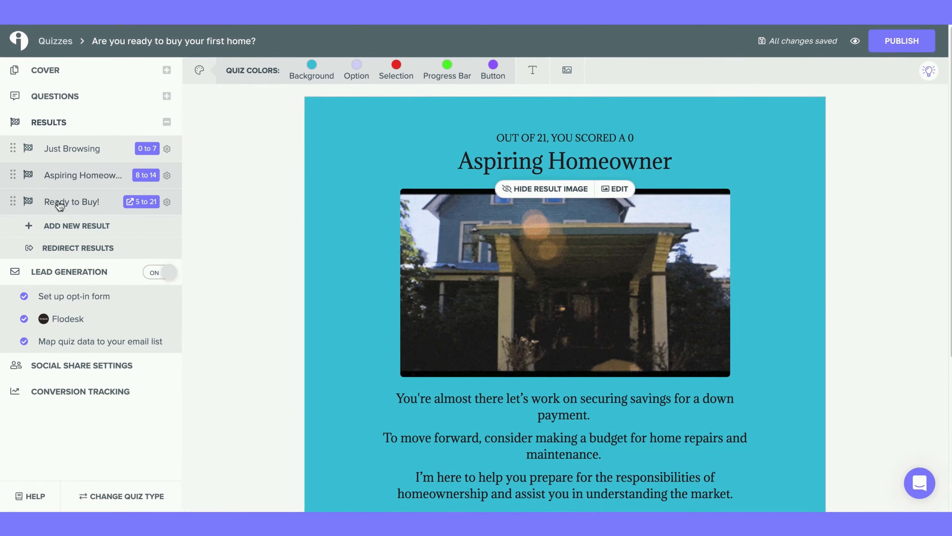
pyautogui.click(65, 218)
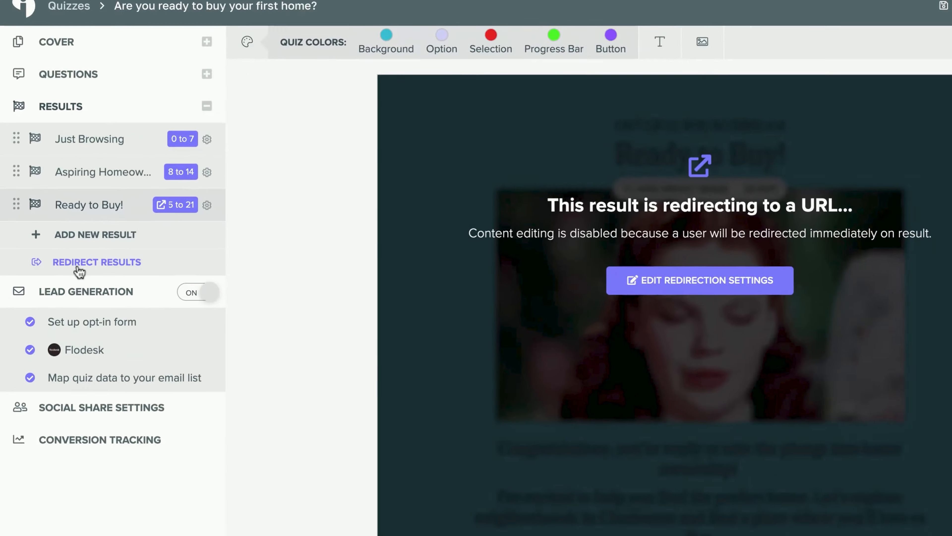
pyautogui.click(116, 300)
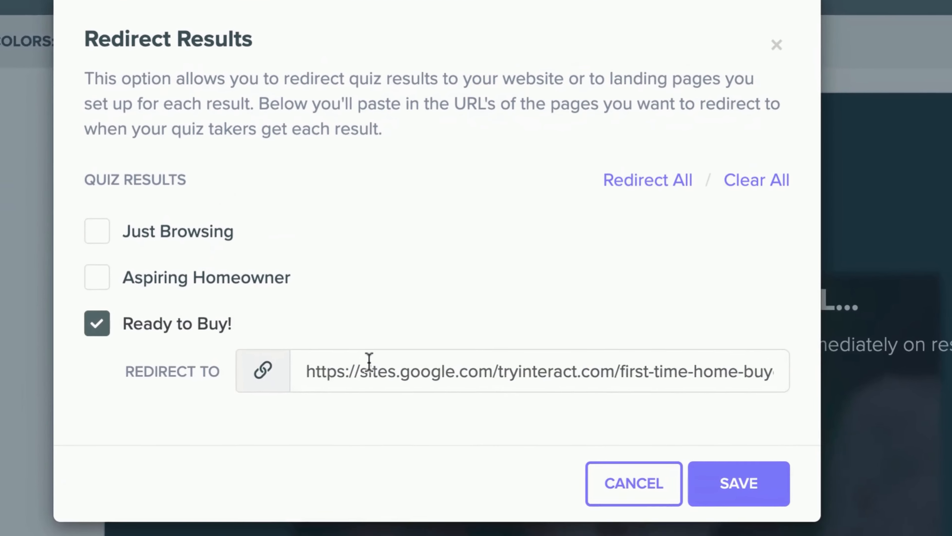
pyautogui.click(738, 482)
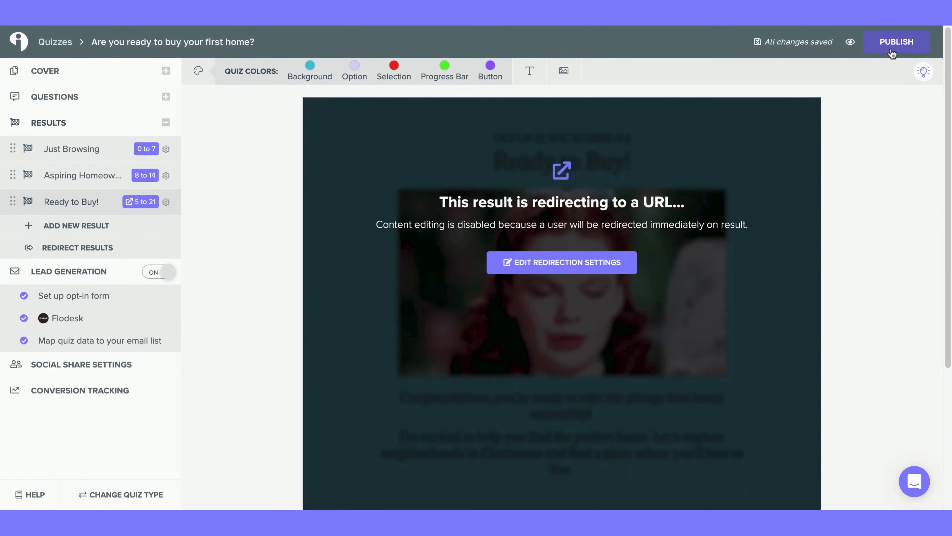
# - Publish the quiz and look through the Embed Code, Announcement Bar and Popup sharing options
pyautogui.click(894, 43)
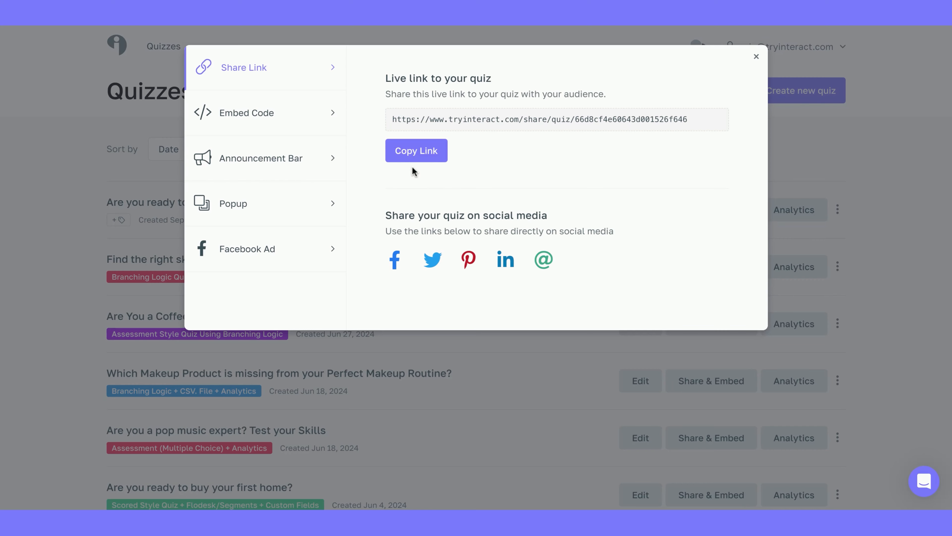
pyautogui.click(247, 110)
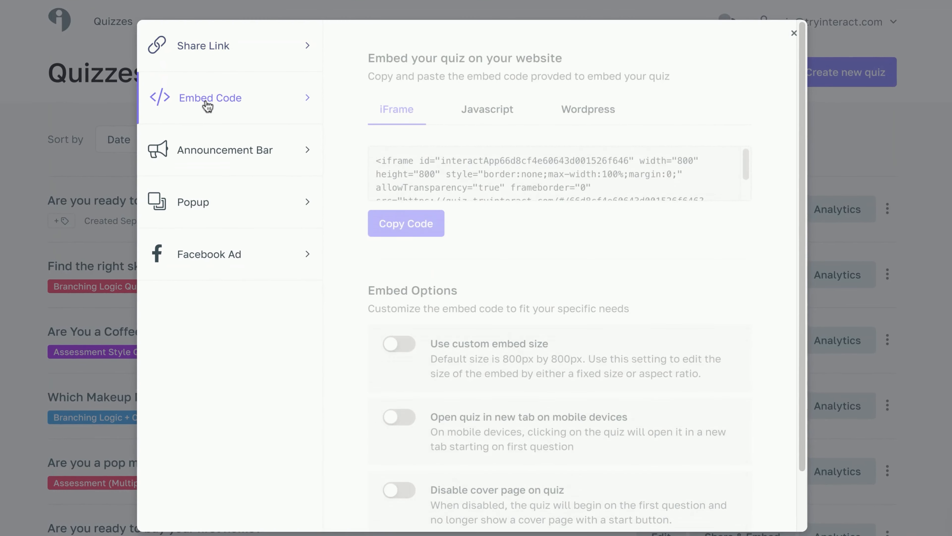
pyautogui.click(203, 150)
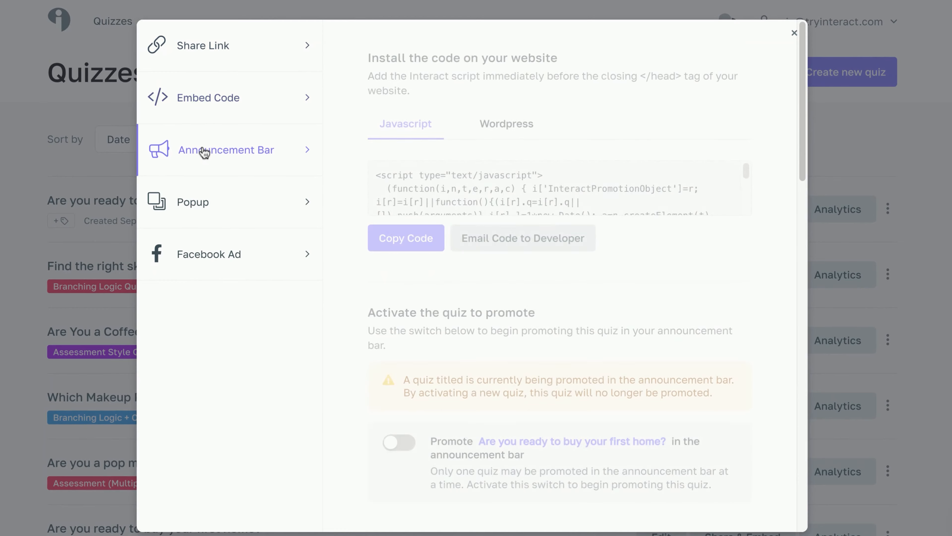
pyautogui.click(186, 208)
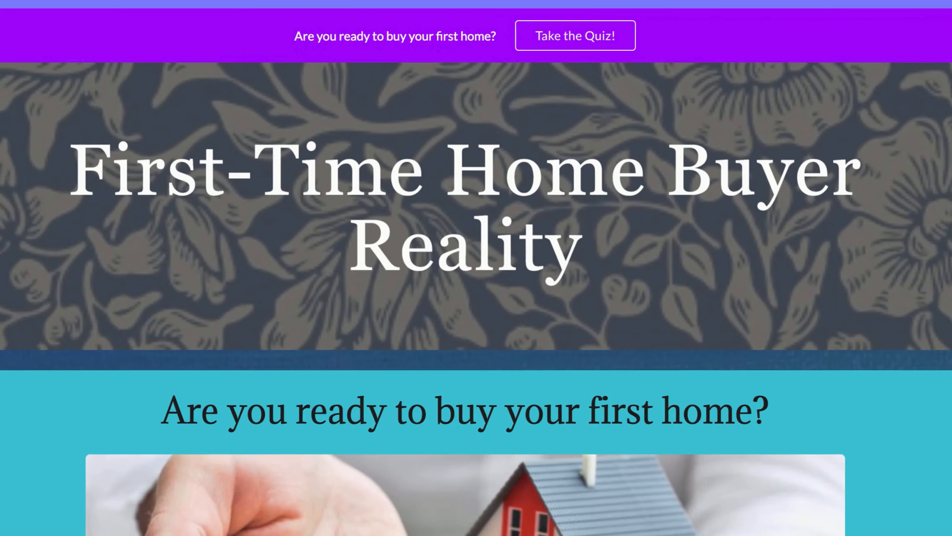
# - Open the quiz from the website's announcement bar and start it
pyautogui.scroll(-3, 476, 300)
pyautogui.scroll(1, 476, 300)
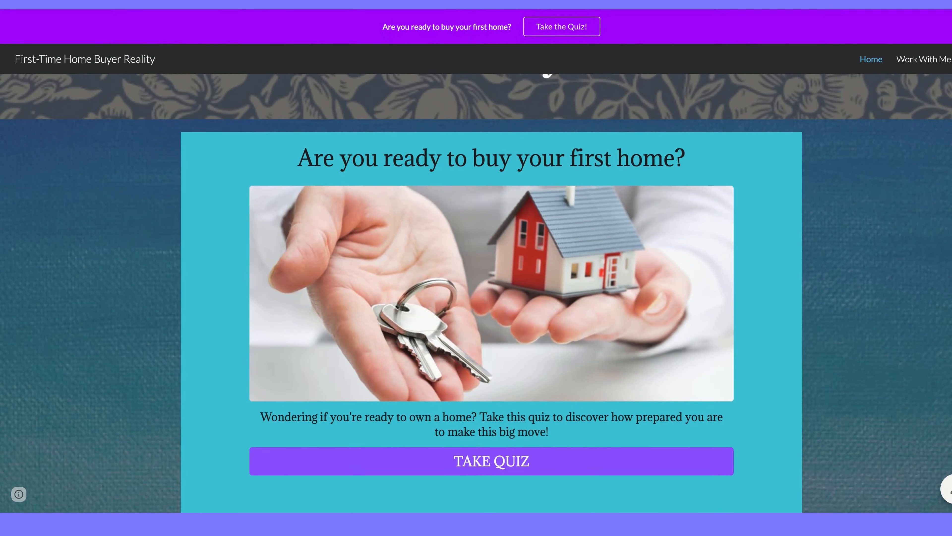
pyautogui.scroll(3, 476, 277)
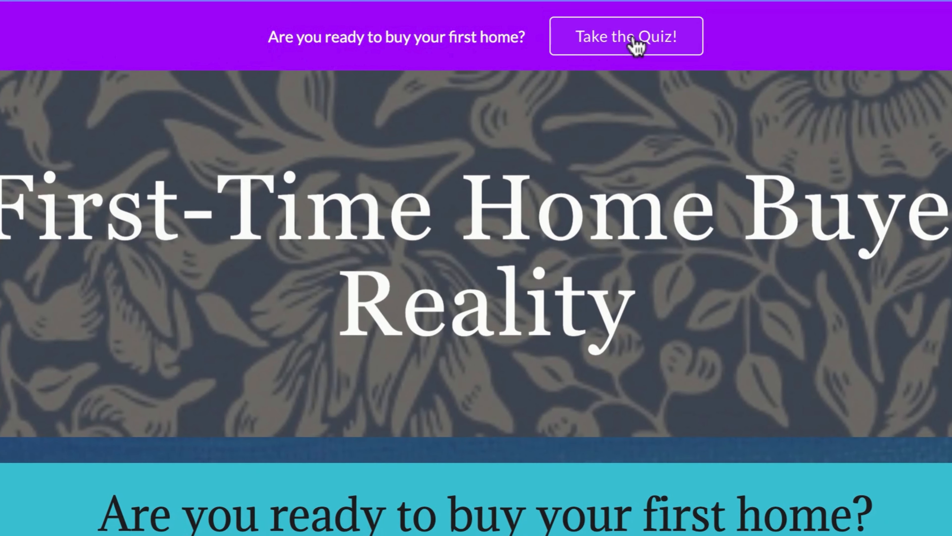
pyautogui.click(637, 44)
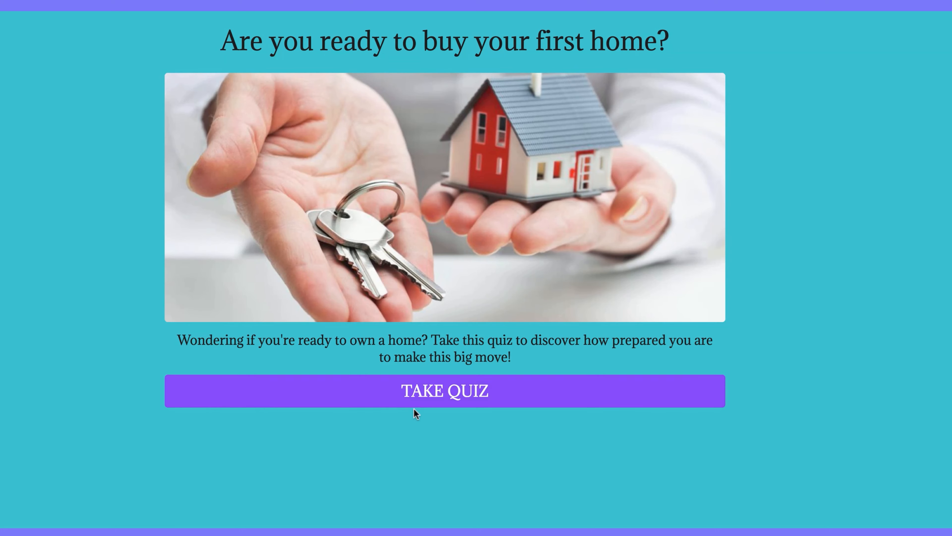
pyautogui.click(428, 403)
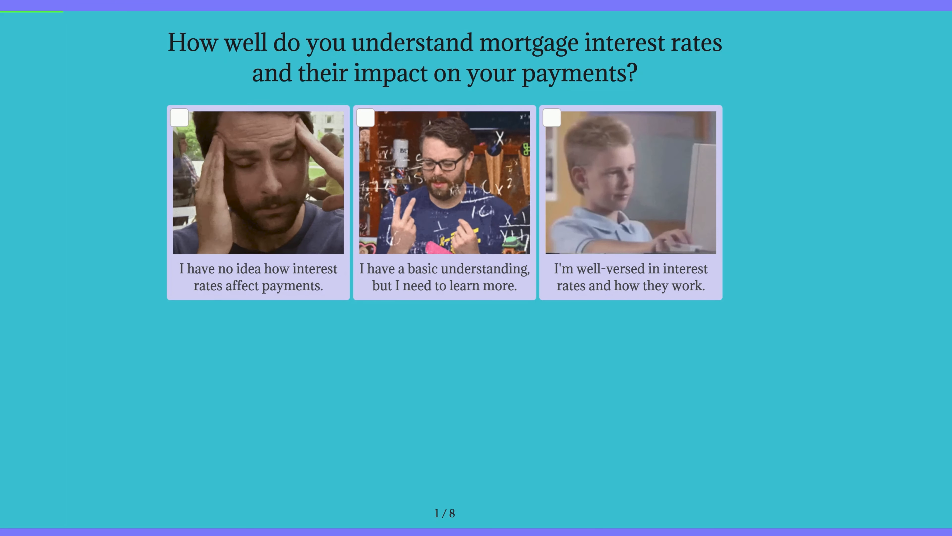
# - Answer the quiz questions and submit the opt-in form to see the result
pyautogui.click(596, 223)
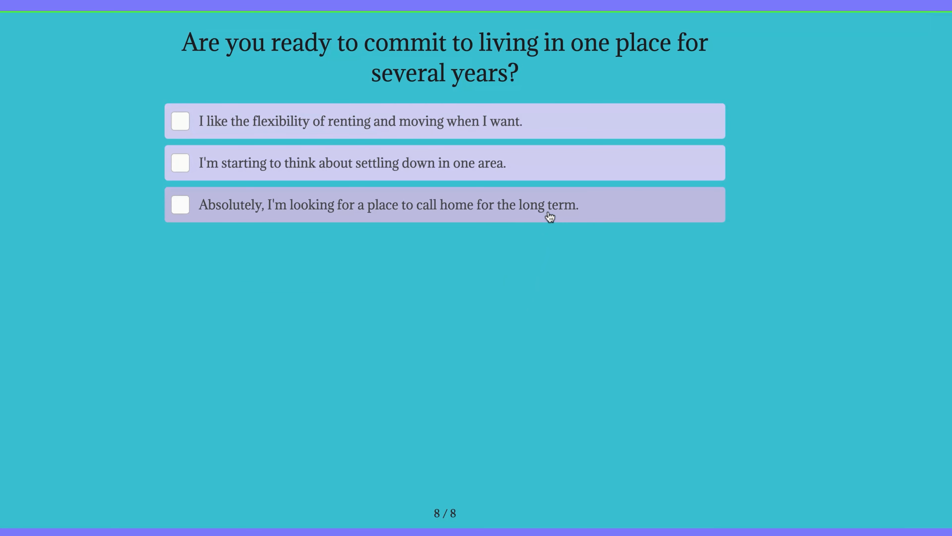
pyautogui.click(533, 195)
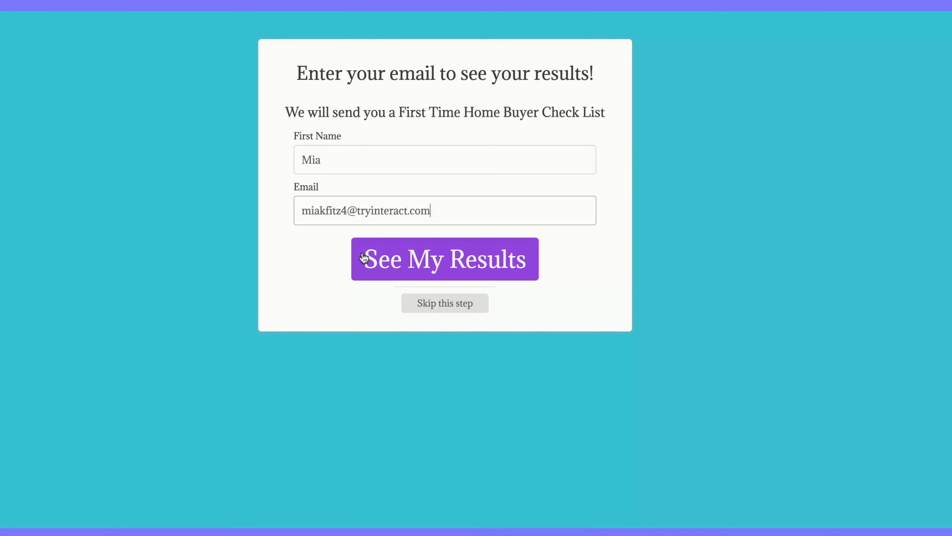
pyautogui.click(362, 272)
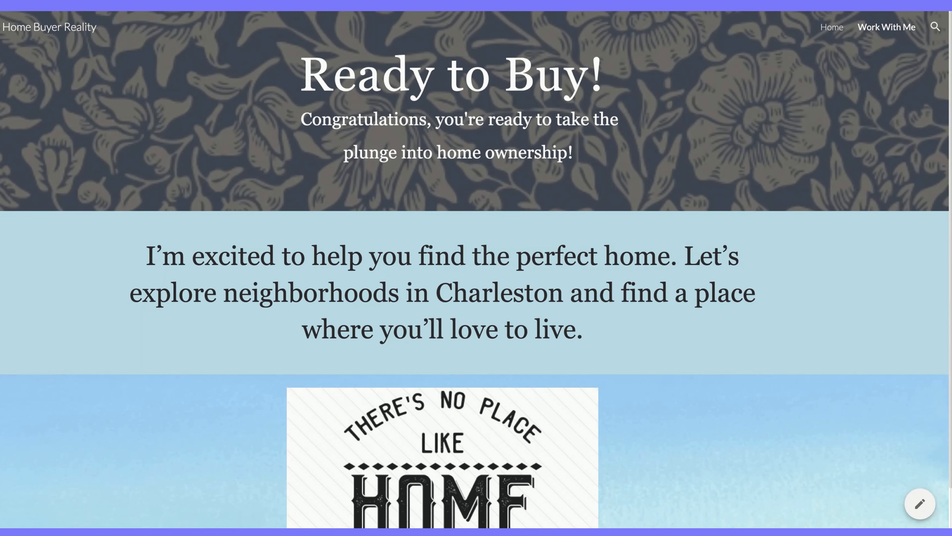